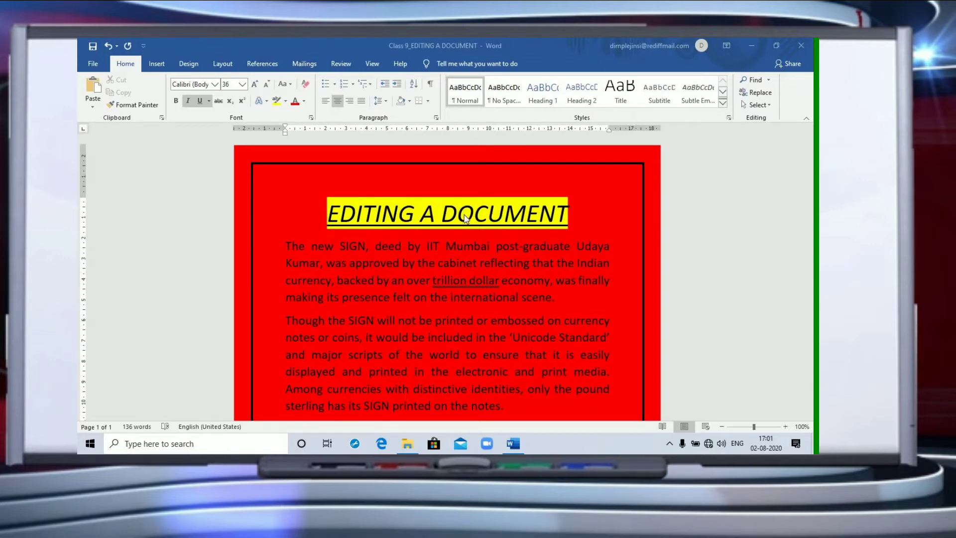
# Select the non-adjacent pieces "approved", "currency", "backed by an over trillion dollar economy" and "was finally" together in the first paragraph
pyautogui.press('Home')
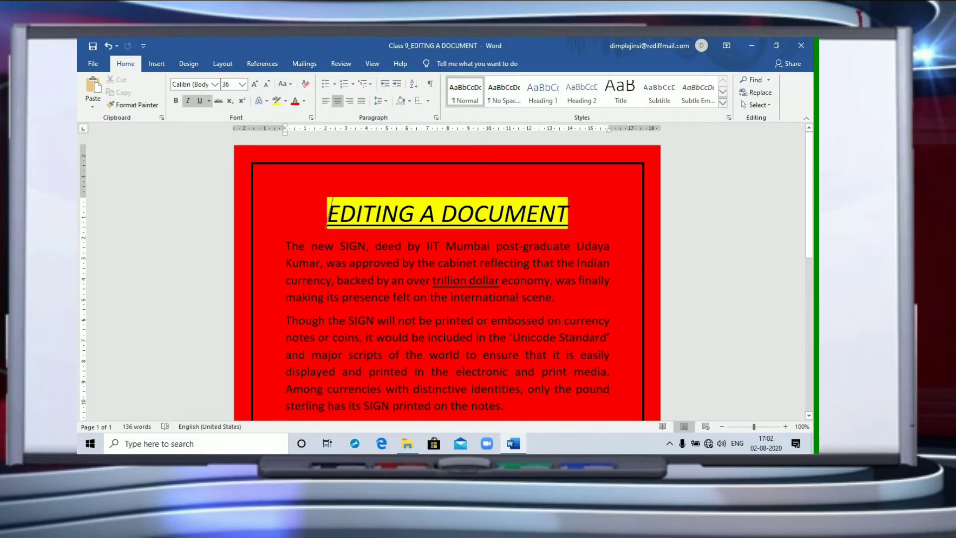
pyautogui.click(369, 263)
pyautogui.doubleClick(369, 263)
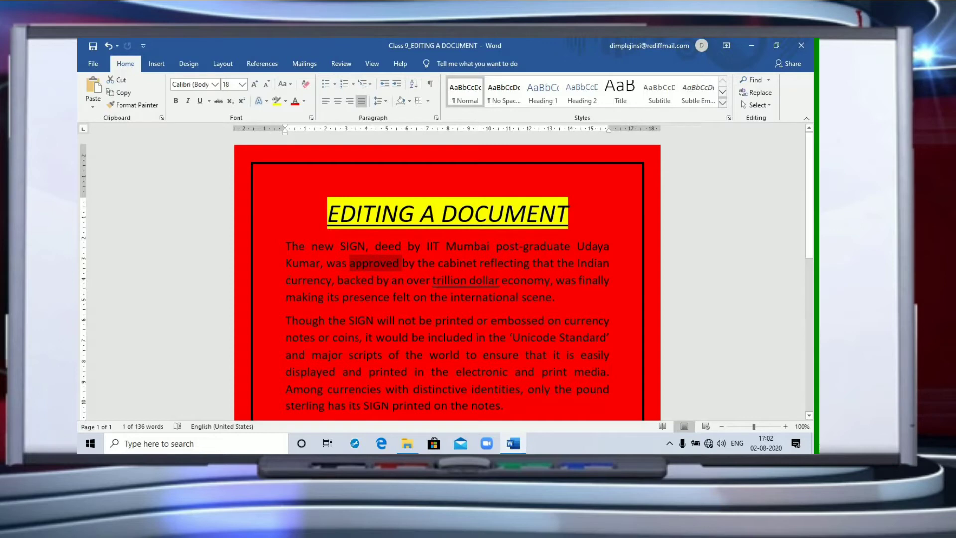
pyautogui.moveTo(330, 280); pyautogui.dragTo(288, 279)
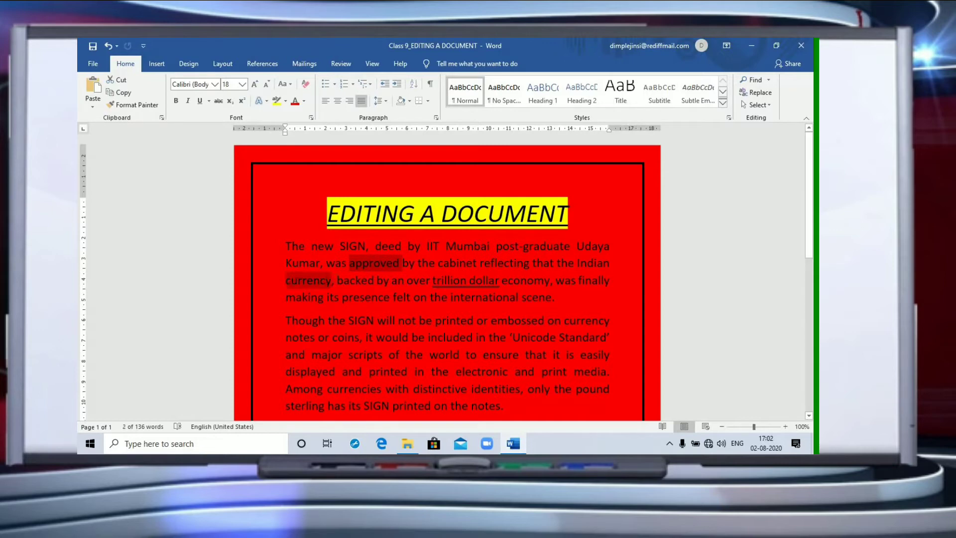
pyautogui.moveTo(375, 281); pyautogui.dragTo(592, 279)
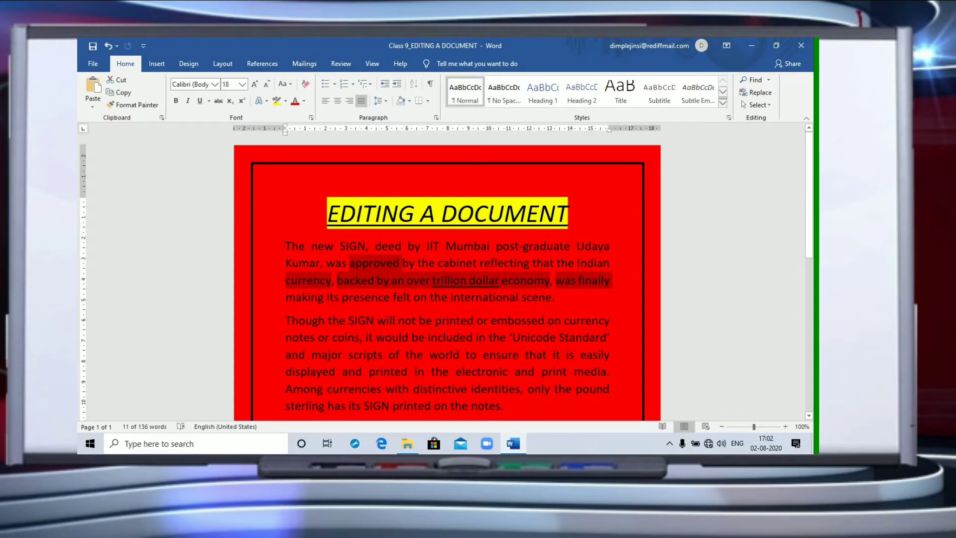
# Select the word "The" at the start of the first body paragraph, and then the whole paragraph
pyautogui.doubleClick(294, 246)
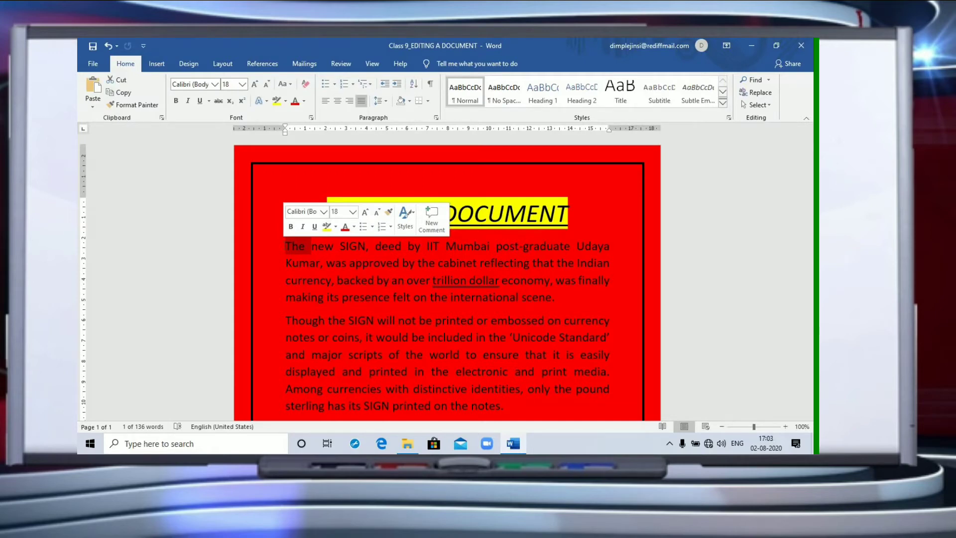
pyautogui.click(286, 246)
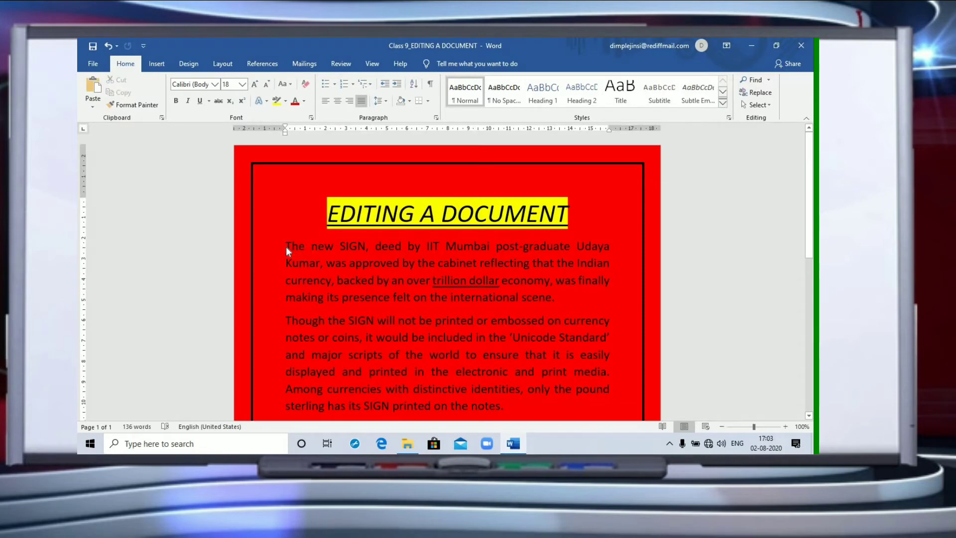
pyautogui.tripleClick(286, 246)
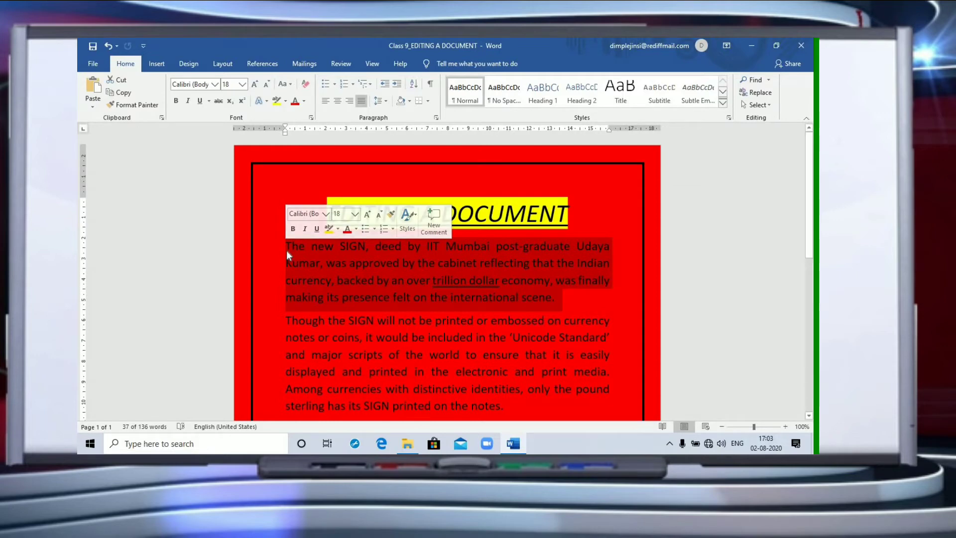
# Select the entire document's text and clear the selection again
pyautogui.click(287, 250)
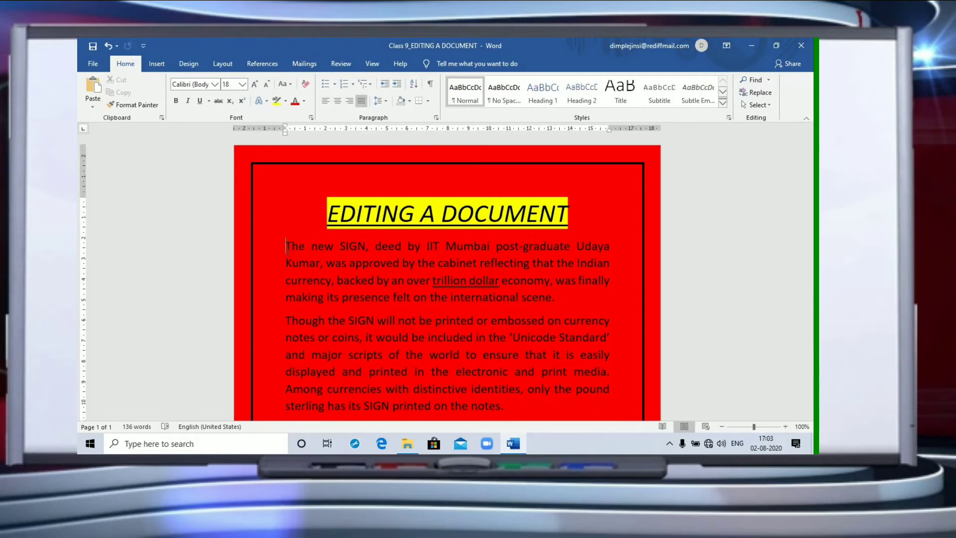
pyautogui.hotkey('ctrl', 'a')
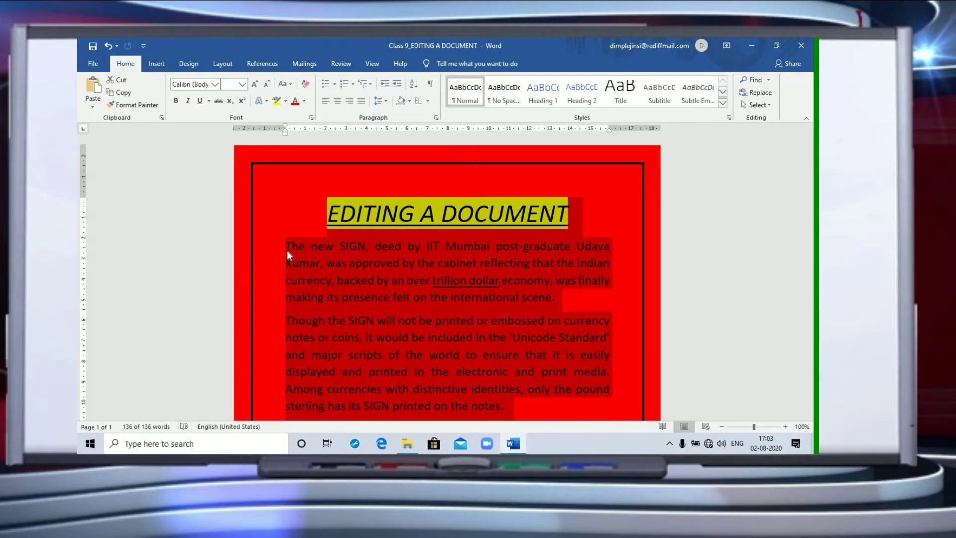
pyautogui.click(301, 222)
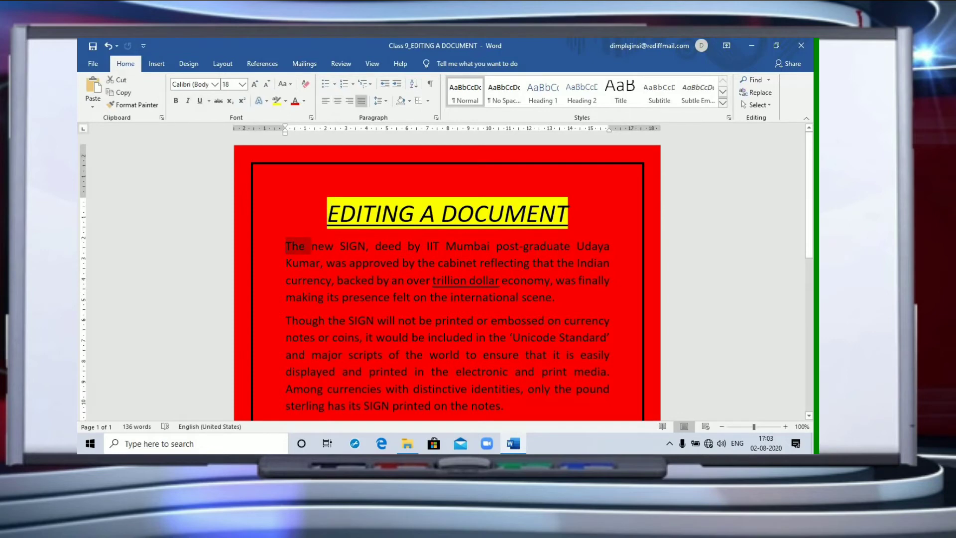
# Copy the first body paragraph, beginning "The new SIGN"
pyautogui.tripleClick(286, 246)
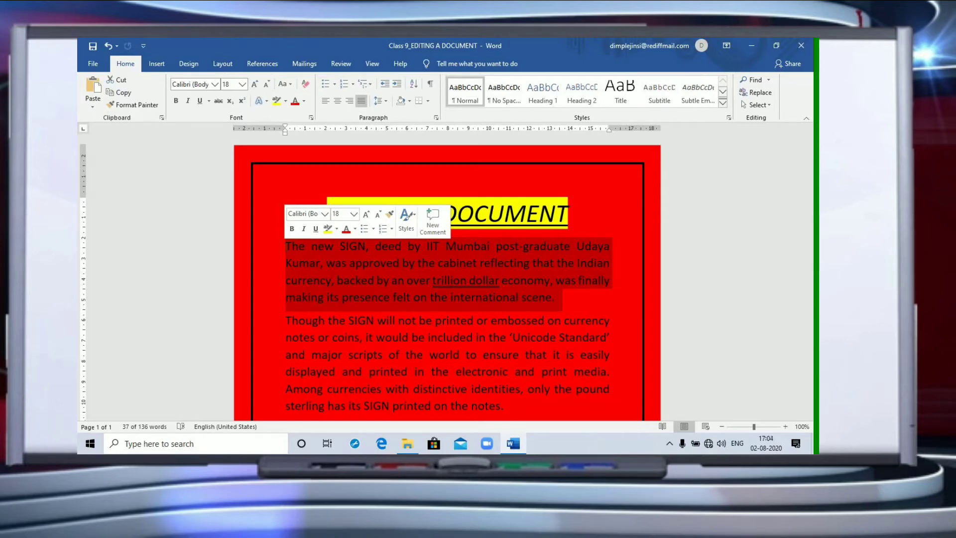
pyautogui.hotkey('ctrl', 'c')
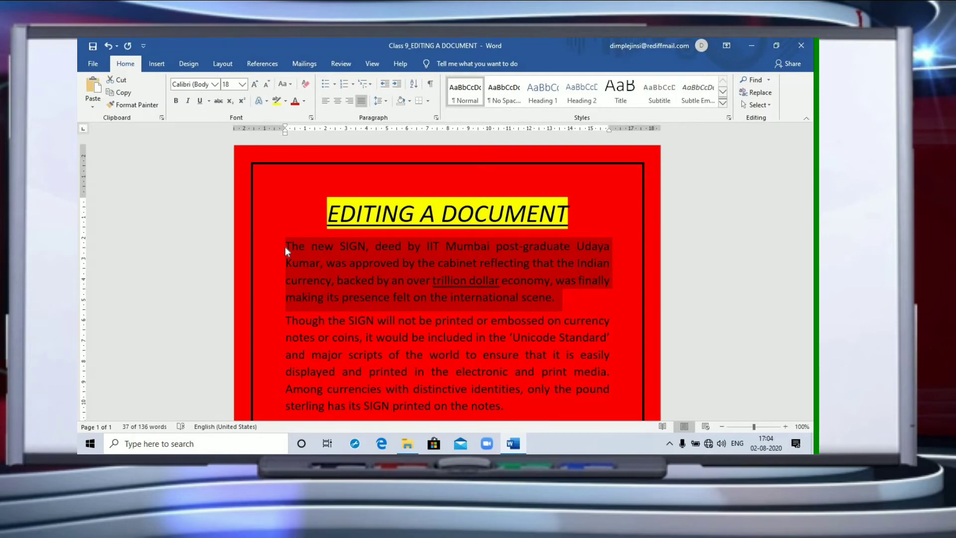
# Paste the copied paragraph into a new blank document and close that document without saving it
pyautogui.click(93, 65)
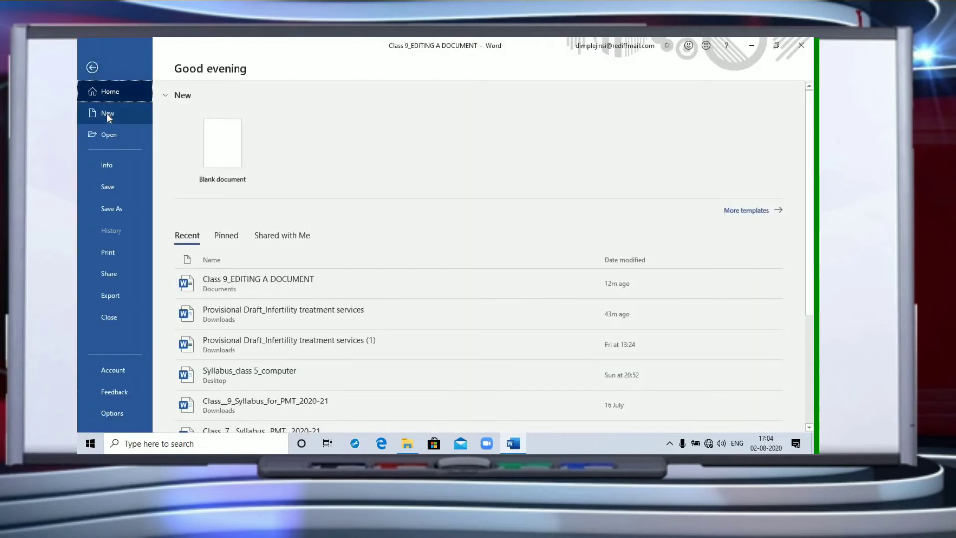
pyautogui.click(229, 163)
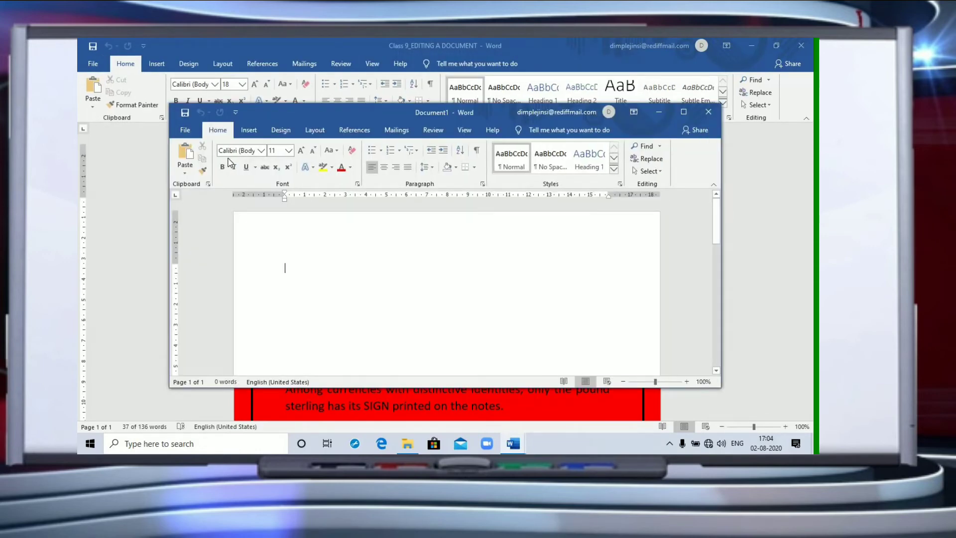
pyautogui.hotkey('ctrl', 'v')
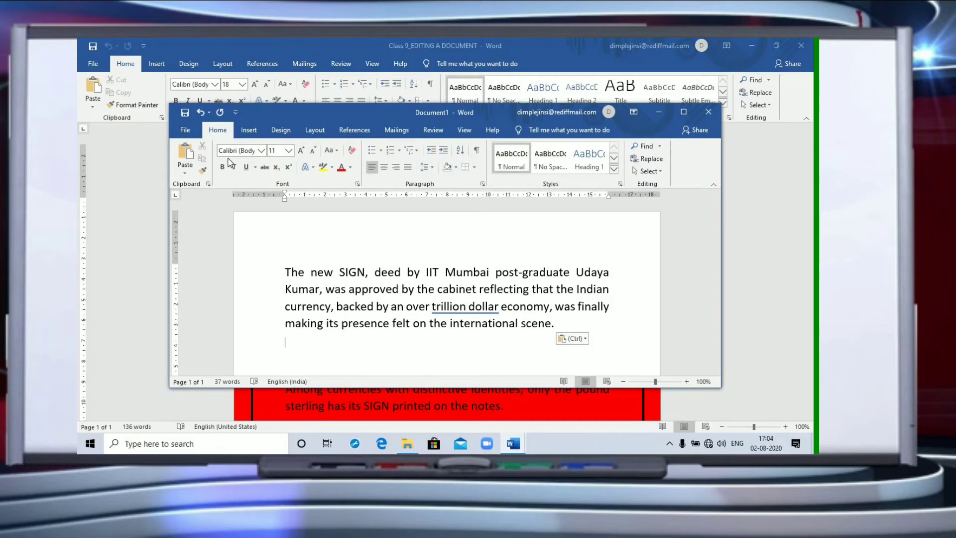
pyautogui.click(709, 113)
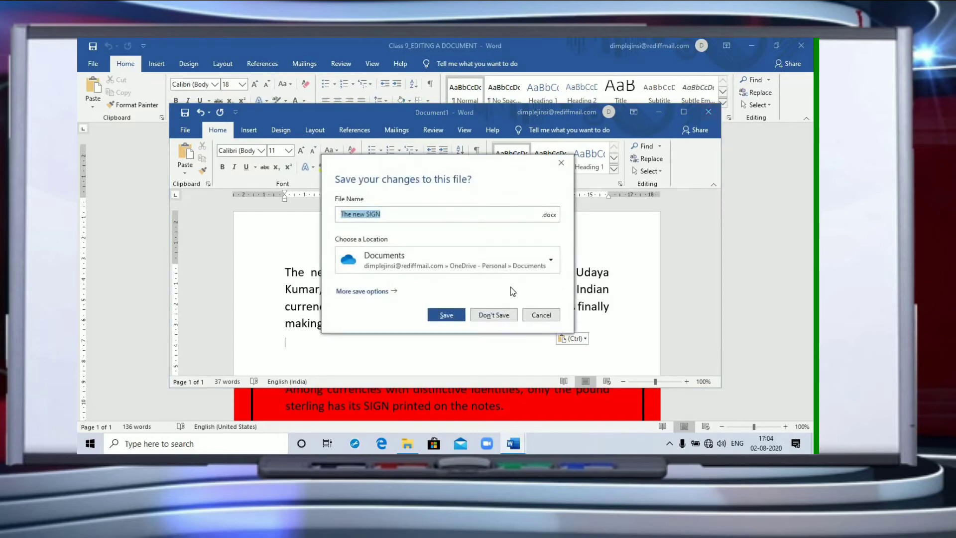
pyautogui.click(498, 316)
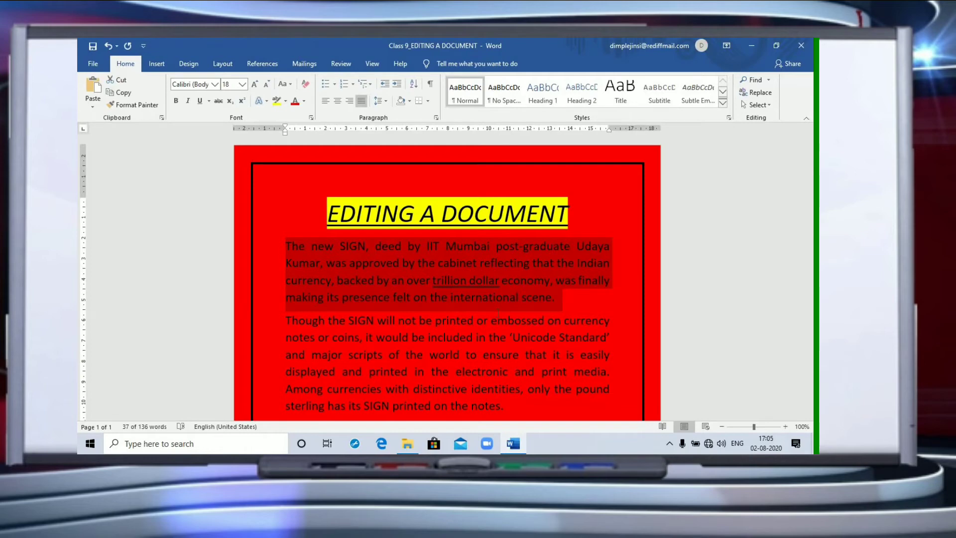
# Move the selected "The new SIGN" paragraph to the end of the document, below the Indian rupee paragraph
pyautogui.press('Delete')
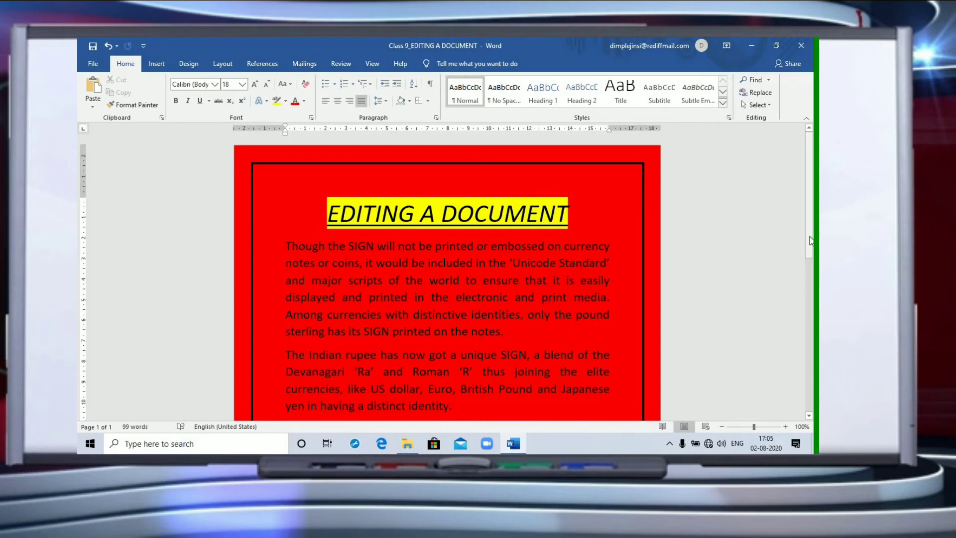
pyautogui.scroll(-3, 384, 334)
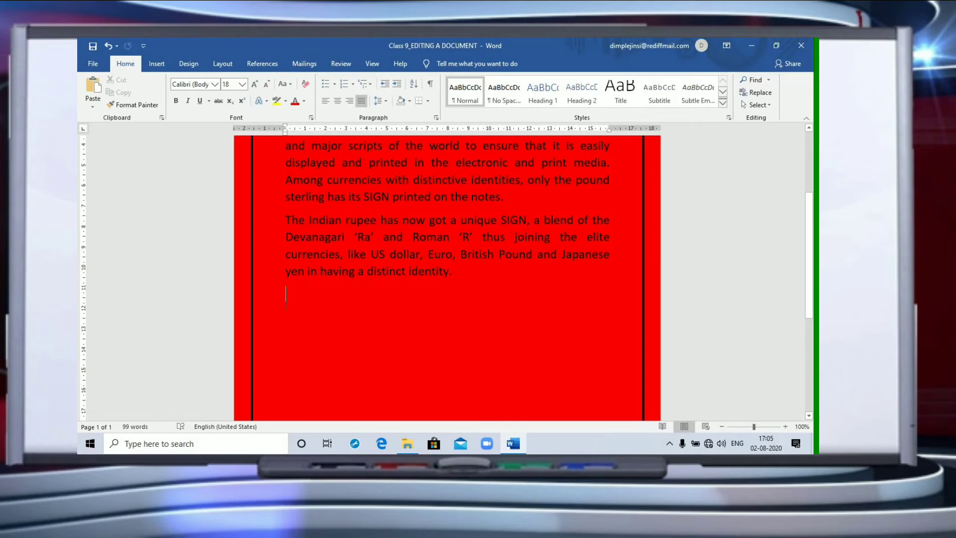
pyautogui.hotkey('ctrl', 'v')
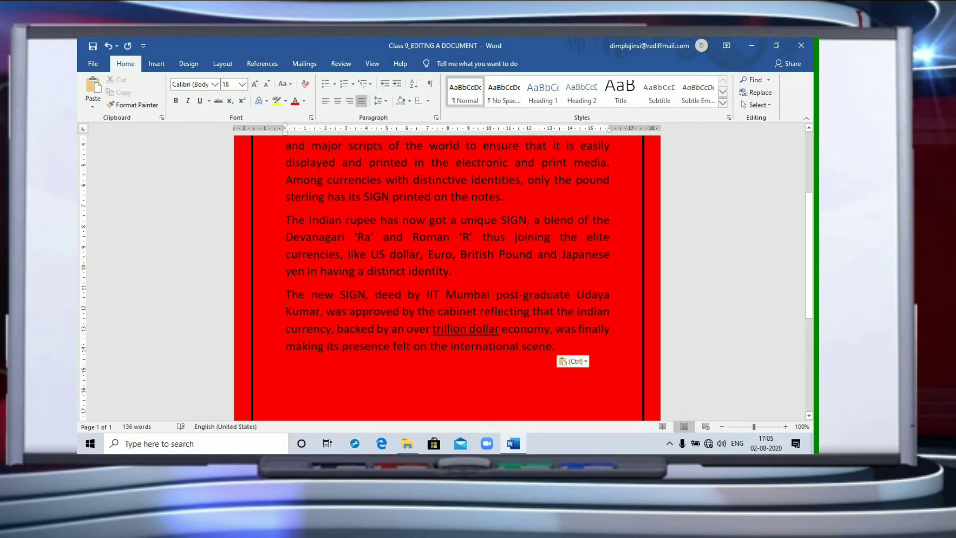
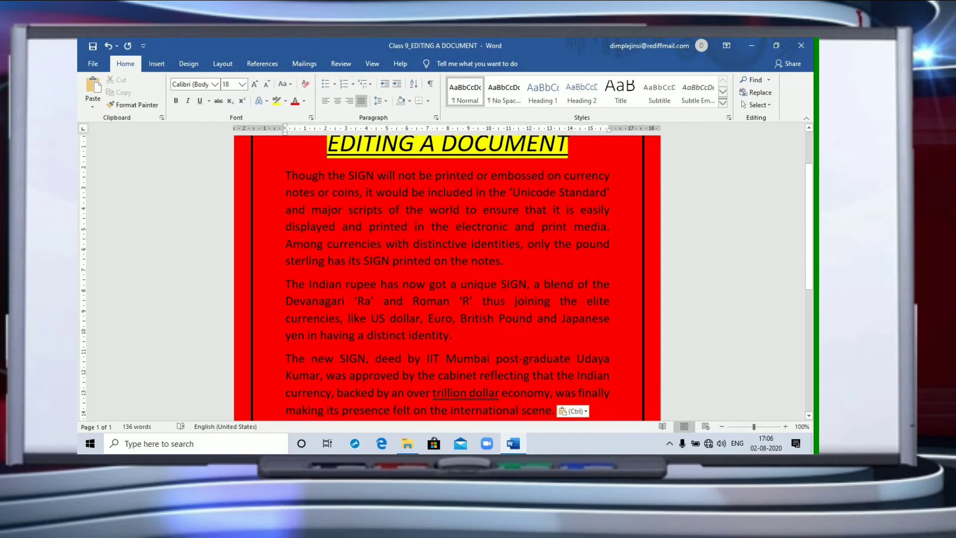
# Misspell "Pound" as "PoAnd" in the Indian rupee paragraph and correct it with the spelling suggestion "Pound"
pyautogui.press('BackSpace')
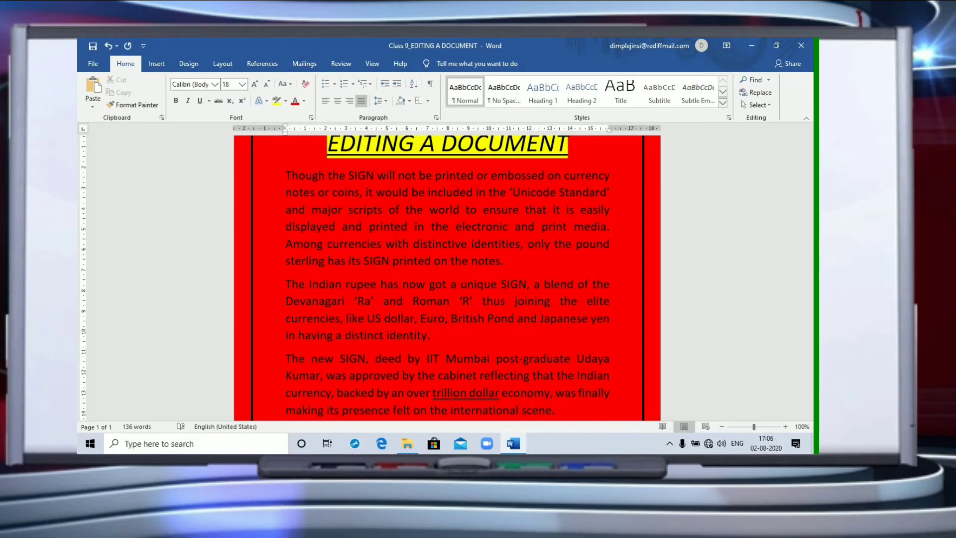
pyautogui.write('A')
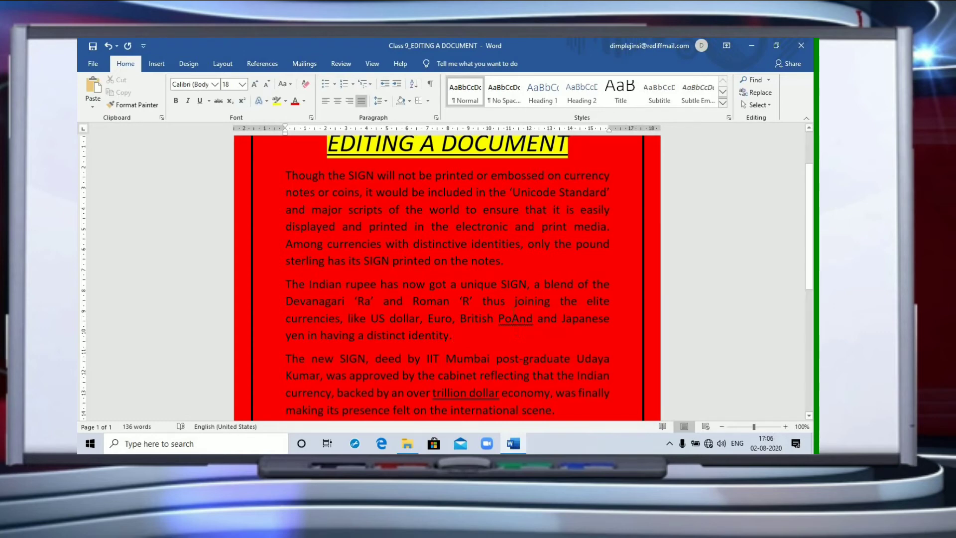
pyautogui.click(512, 318)
pyautogui.rightClick(509, 315)
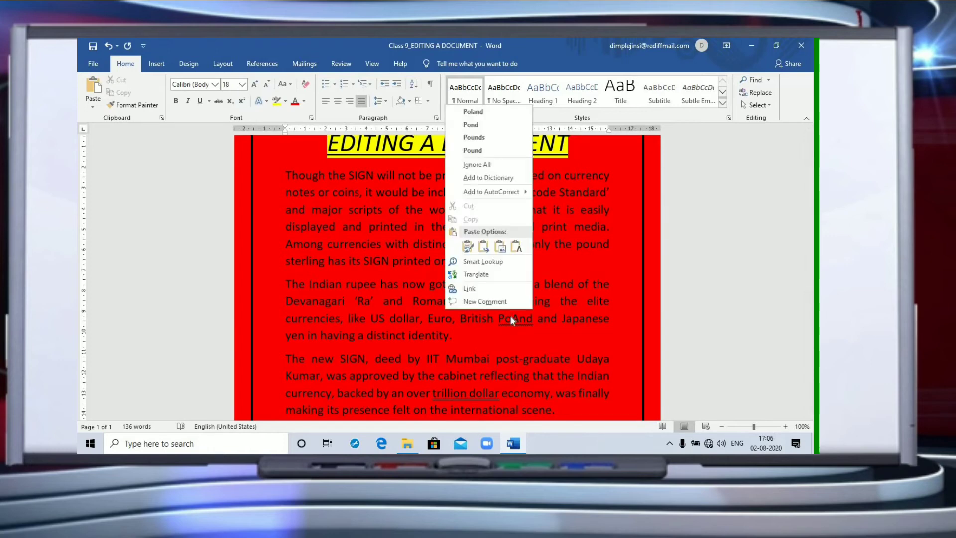
pyautogui.click(473, 151)
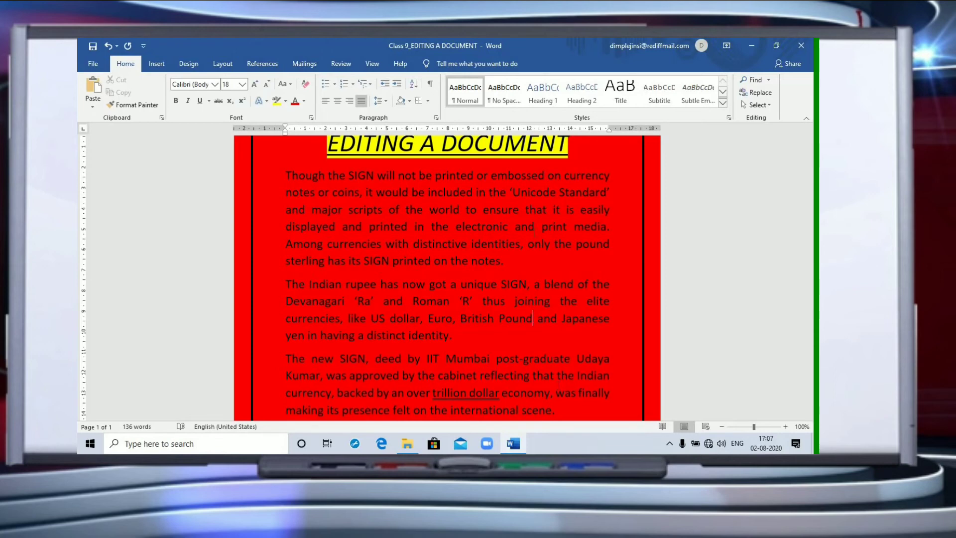
# Search the document for the word "SIGN"
pyautogui.click(754, 80)
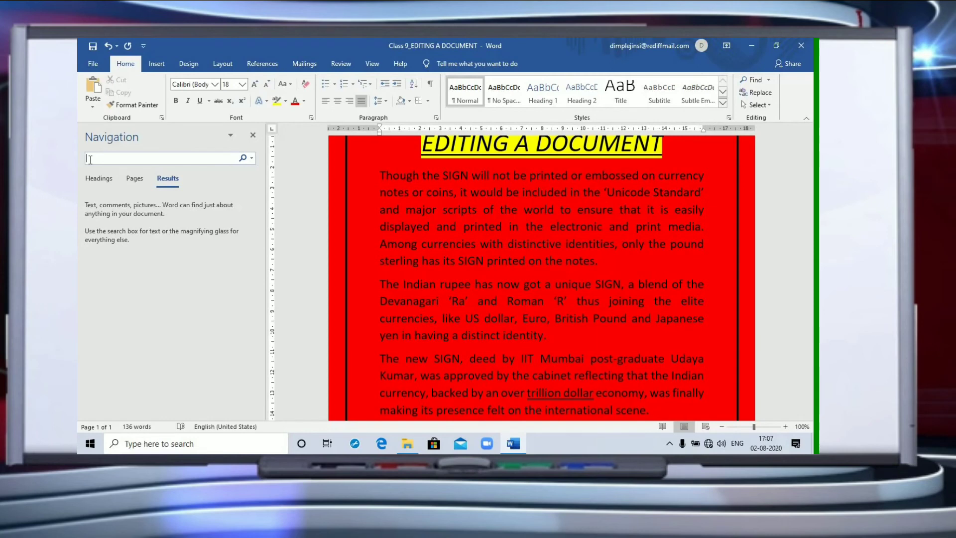
pyautogui.write('SY')
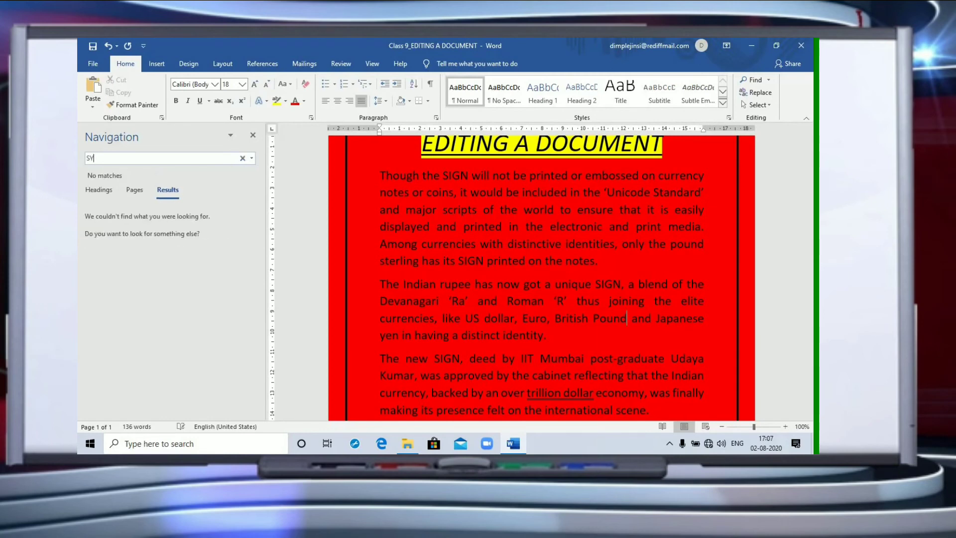
pyautogui.write('MBOL')
pyautogui.press('BackSpace')
pyautogui.press('BackSpace')
pyautogui.press('BackSpace')
pyautogui.press('BackSpace')
pyautogui.write('IGN')
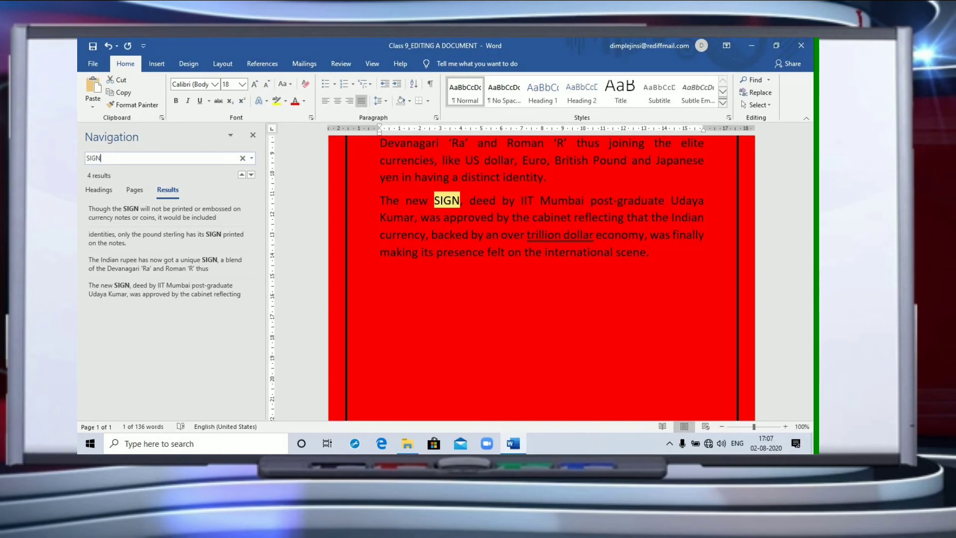
# Replace every occurrence of "SIGN" with "SYMBOL" and check the changed paragraphs
pyautogui.click(762, 96)
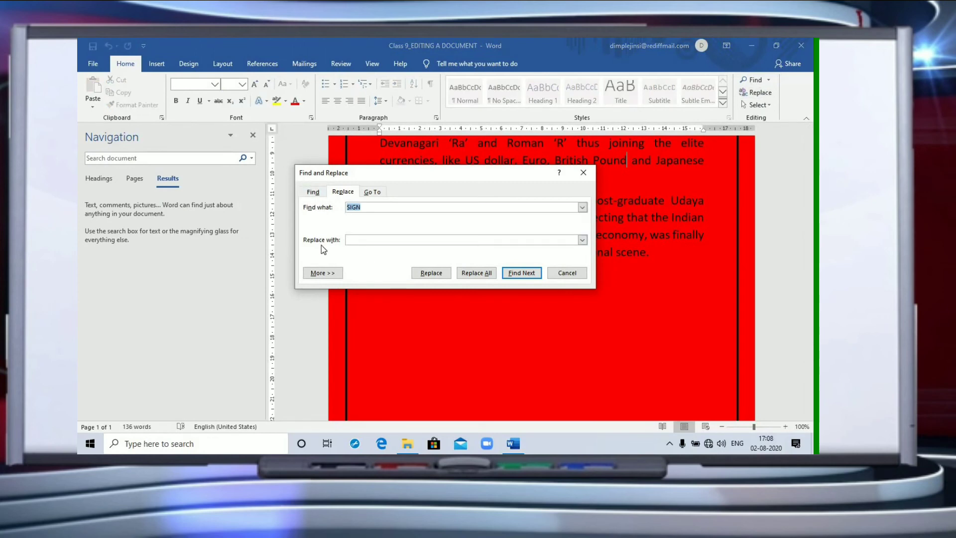
pyautogui.click(350, 238)
pyautogui.write('SYMBOL')
pyautogui.click(484, 274)
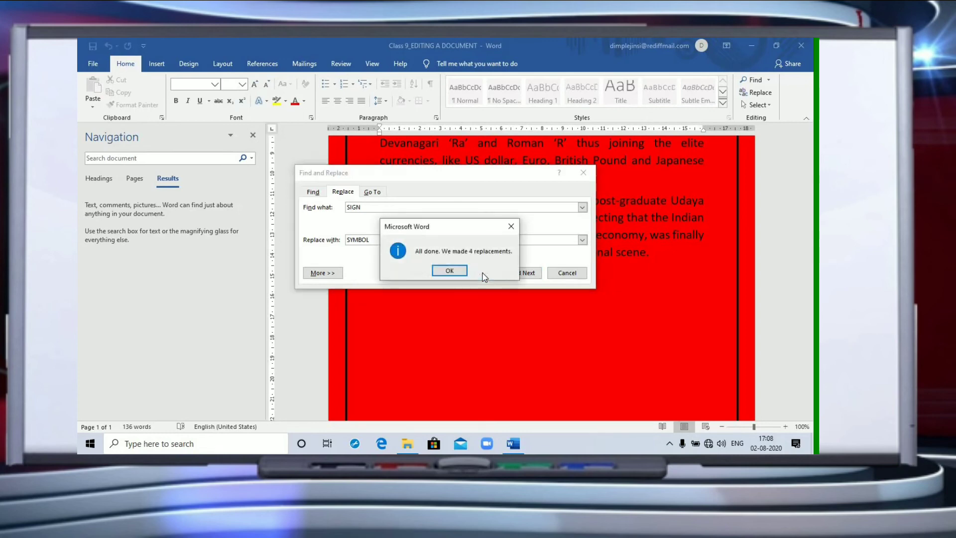
pyautogui.click(450, 271)
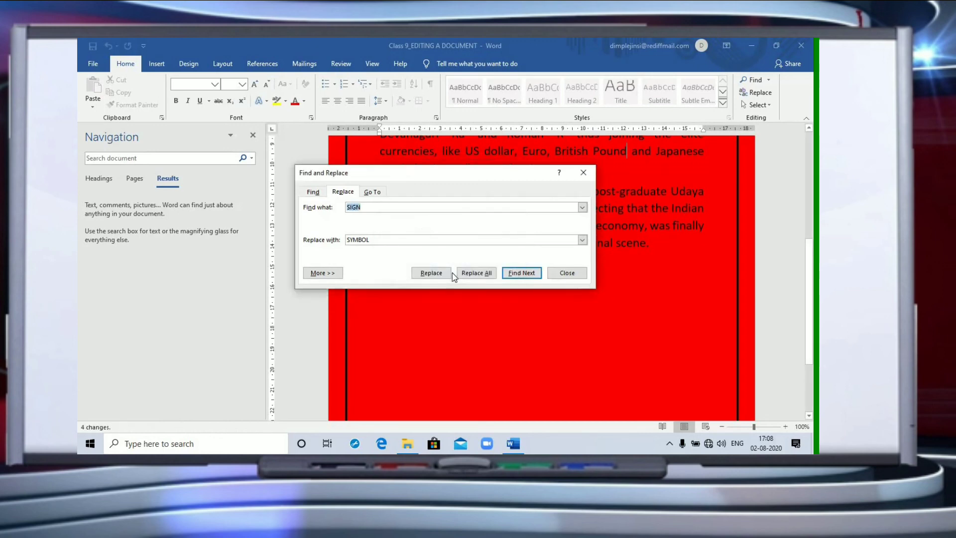
pyautogui.click(563, 274)
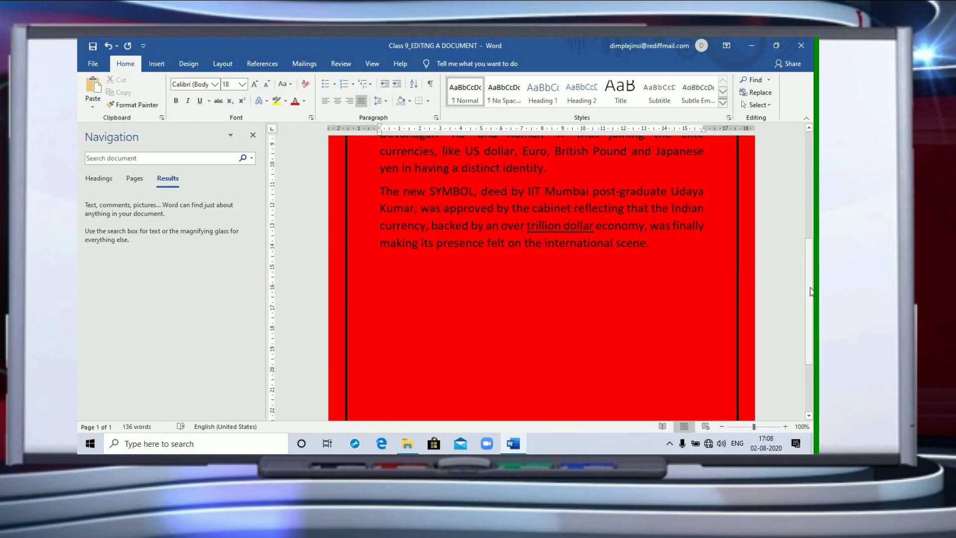
pyautogui.moveTo(812, 291); pyautogui.dragTo(806, 231)
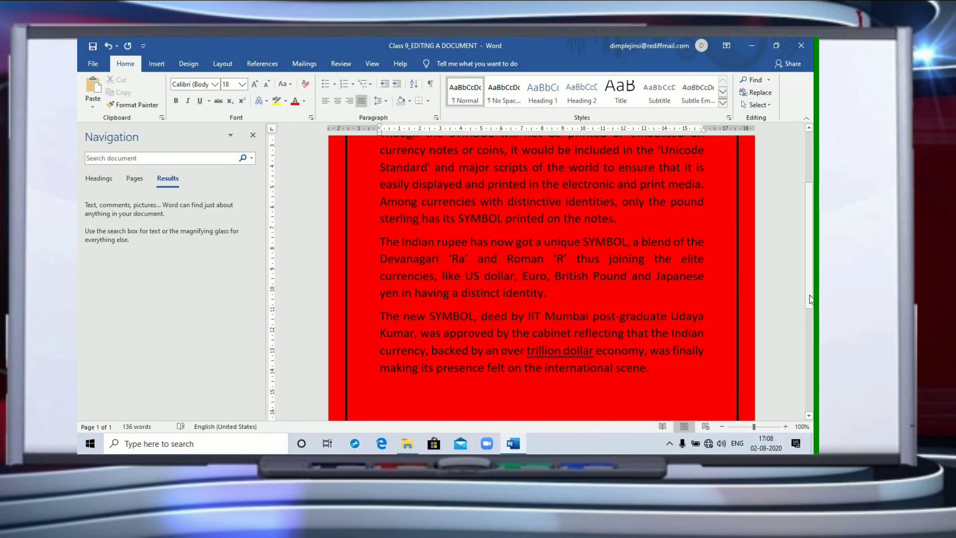
pyautogui.scroll(3, 809, 279)
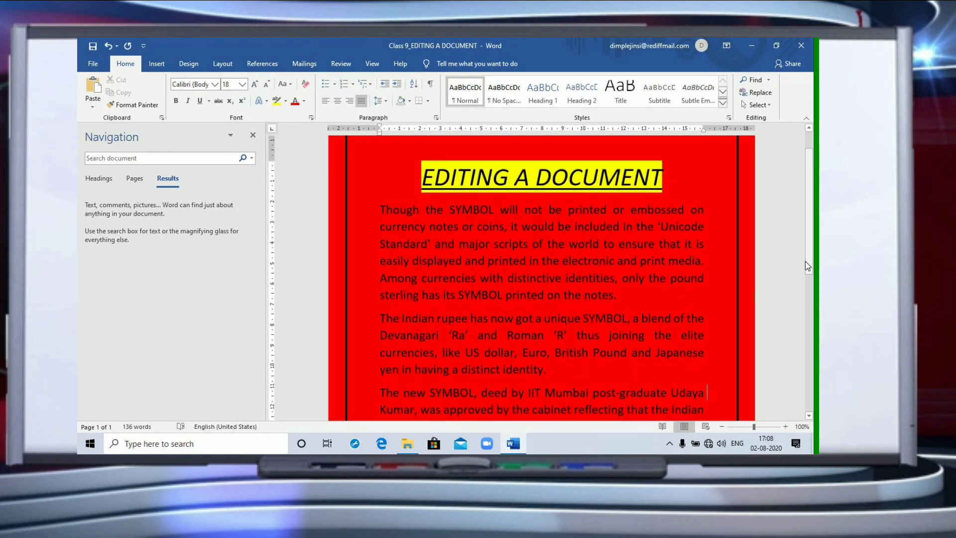